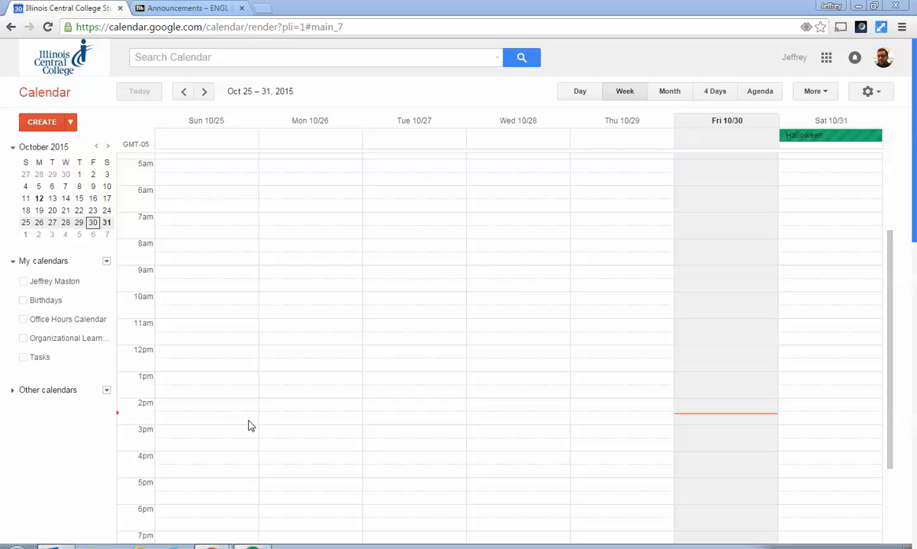
Start a new calendar under My calendars and name it "ENGL 110 - 1234"
{"action": "left_click", "coordinate": [45, 284]}
{"action": "left_click", "coordinate": [45, 284]}
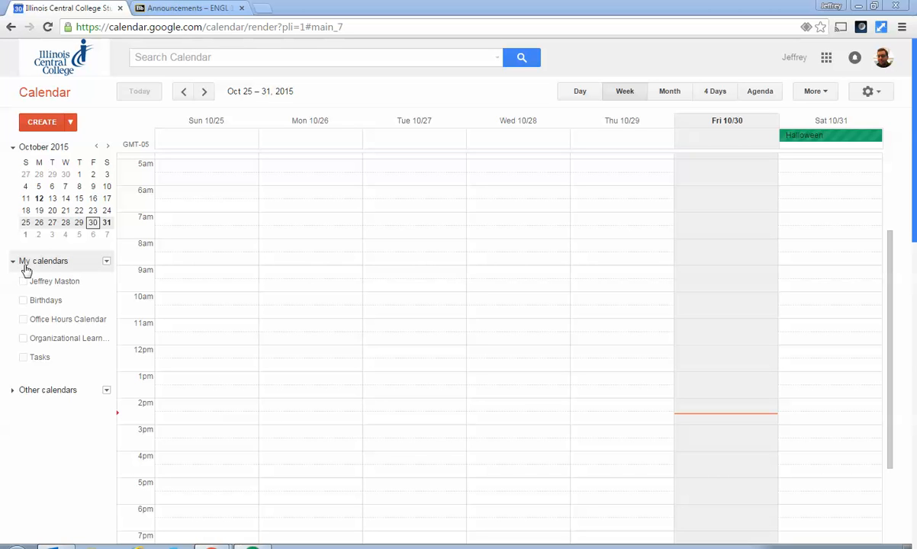
{"action": "left_click", "coordinate": [107, 261]}
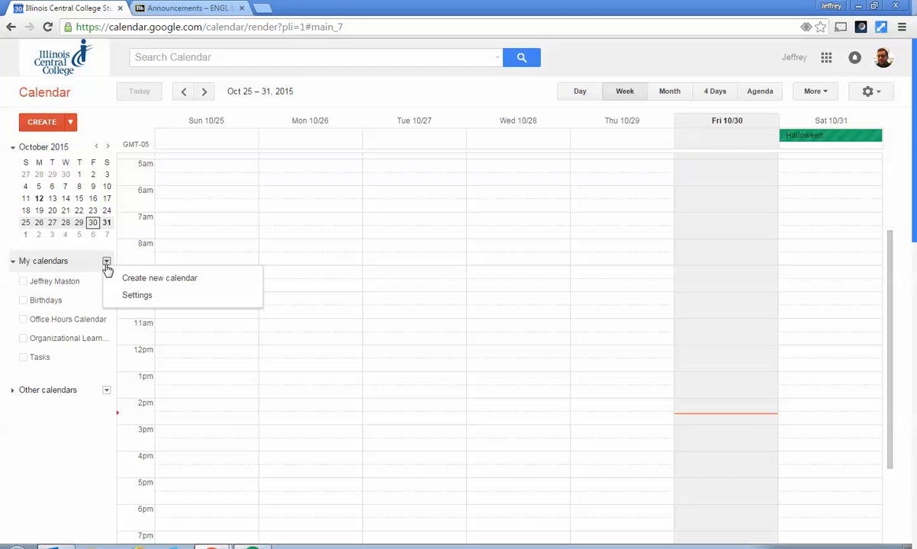
{"action": "left_click", "coordinate": [202, 284]}
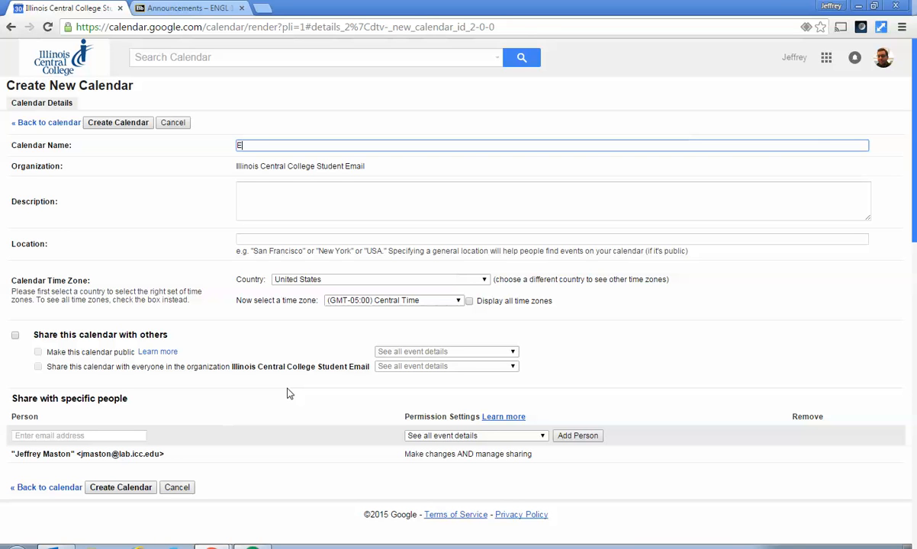
{"action": "type", "text": "ENGL 110 - 1234"}
Turn on sharing with others for the new calendar and make it public
{"action": "left_click", "coordinate": [16, 335]}
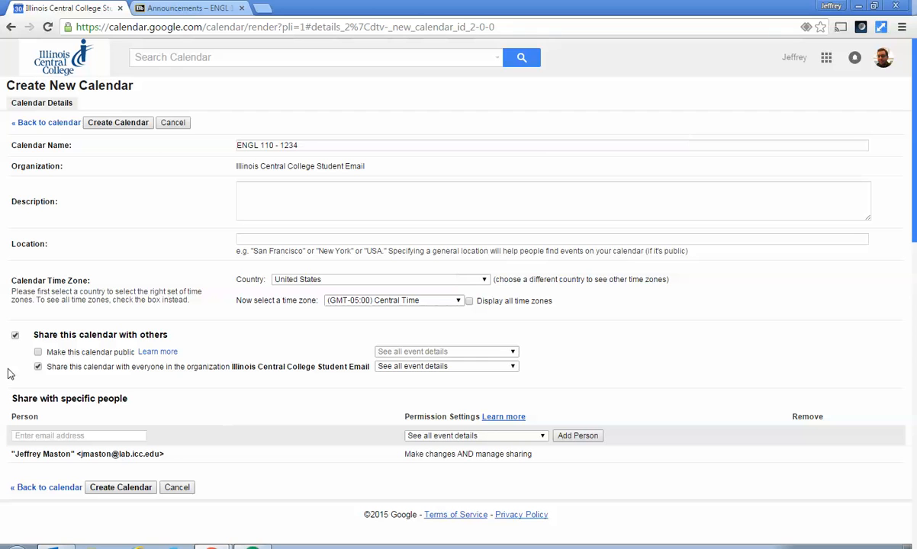
{"action": "left_click", "coordinate": [38, 353]}
{"action": "left_click", "coordinate": [38, 351]}
{"action": "left_click", "coordinate": [37, 352]}
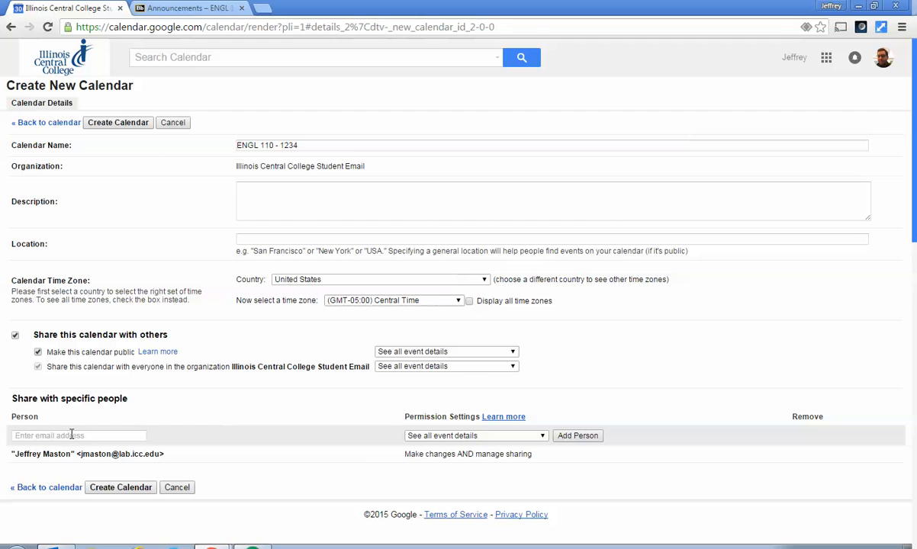
Check the permission levels for specific people, then create the calendar and accept making it public
{"action": "left_click", "coordinate": [541, 436]}
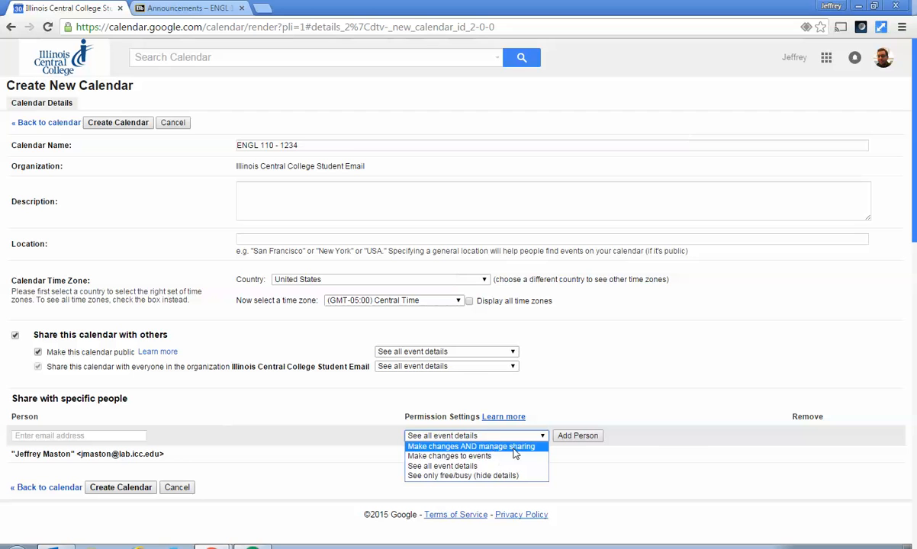
{"action": "left_click", "coordinate": [608, 467]}
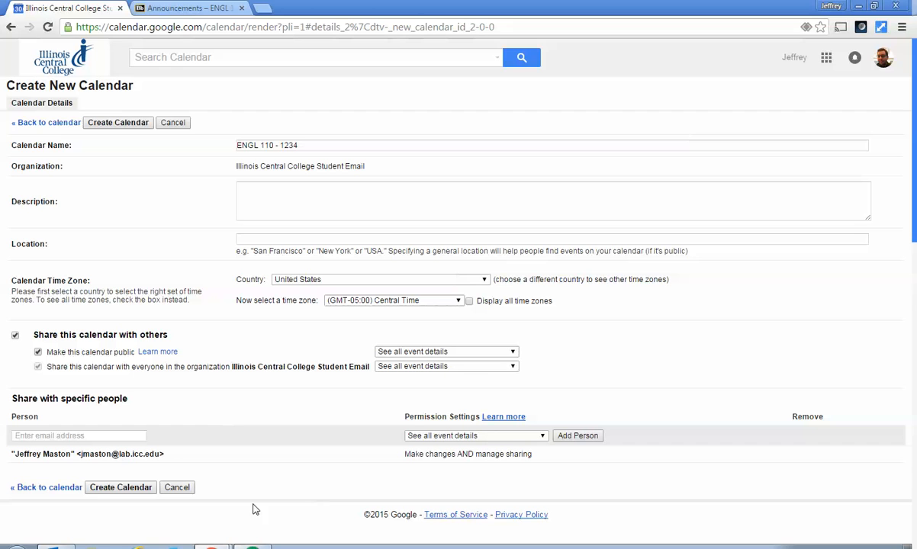
{"action": "left_click", "coordinate": [120, 489]}
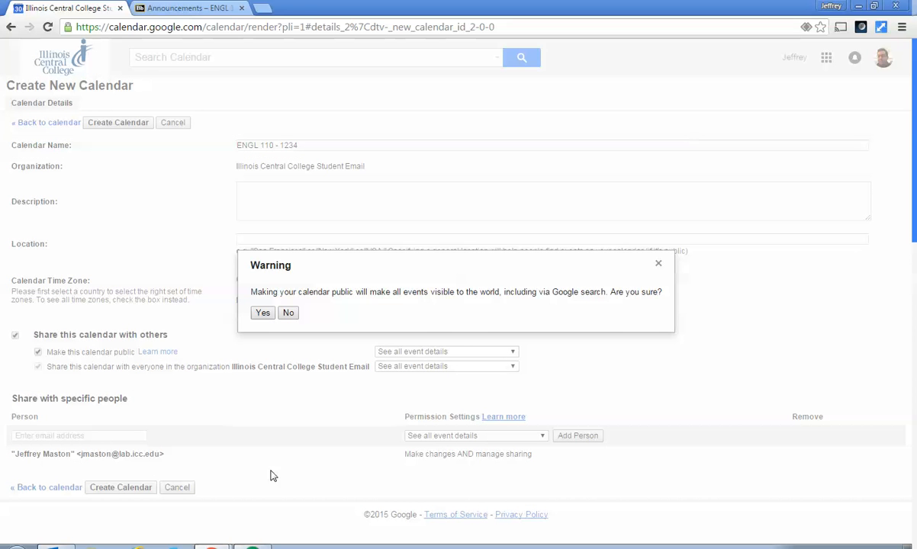
{"action": "left_click", "coordinate": [262, 315]}
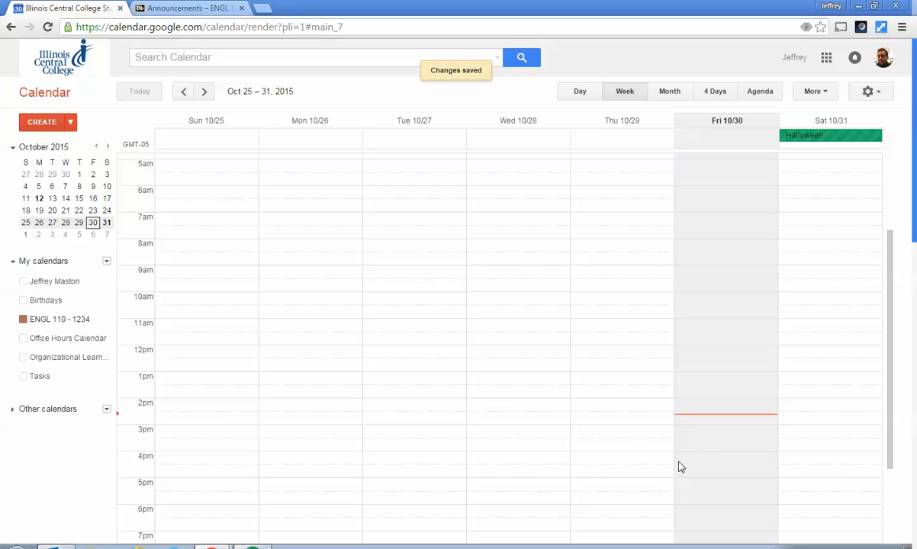
Add and save a "Paper 3 is due" event at 5pm on Friday 10/30 in the ENGL 110 - 1234 calendar
{"action": "double_click", "coordinate": [709, 488]}
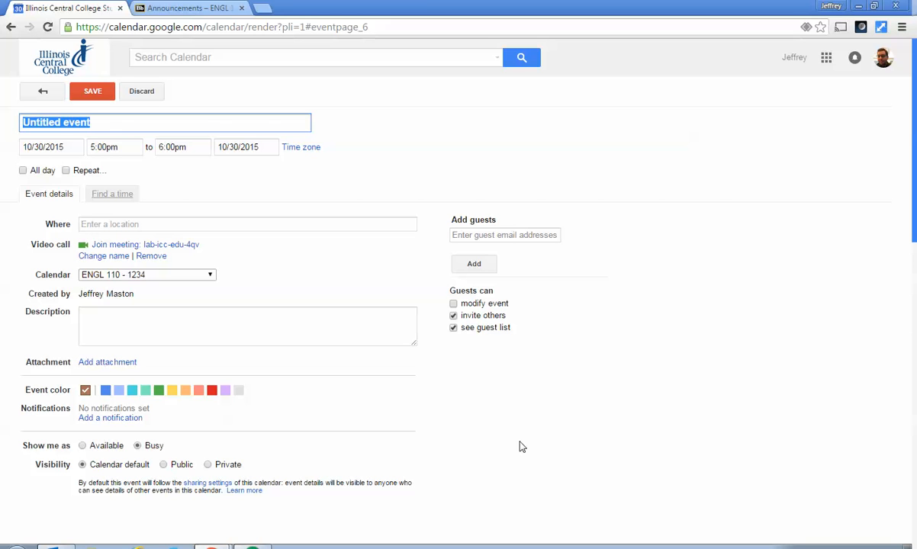
{"action": "type", "text": "Pap"}
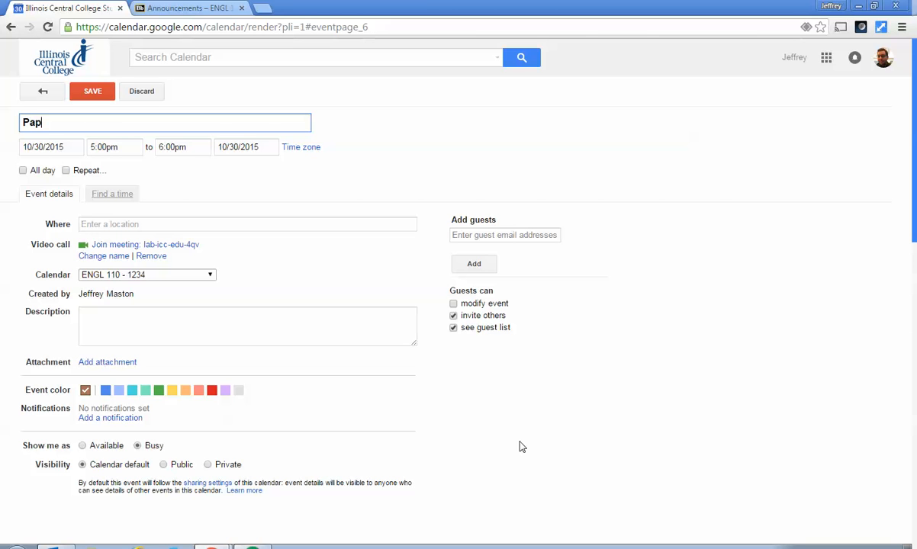
{"action": "type", "text": "er 3 is due"}
{"action": "left_click", "coordinate": [93, 91]}
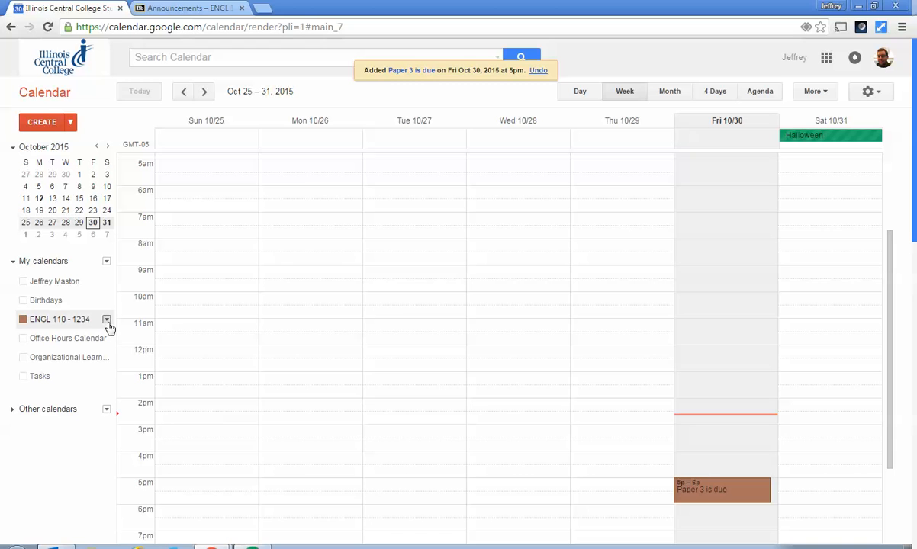
Open the embed customization options for color and size from the ENGL 110 - 1234 calendar's settings
{"action": "left_click", "coordinate": [107, 321]}
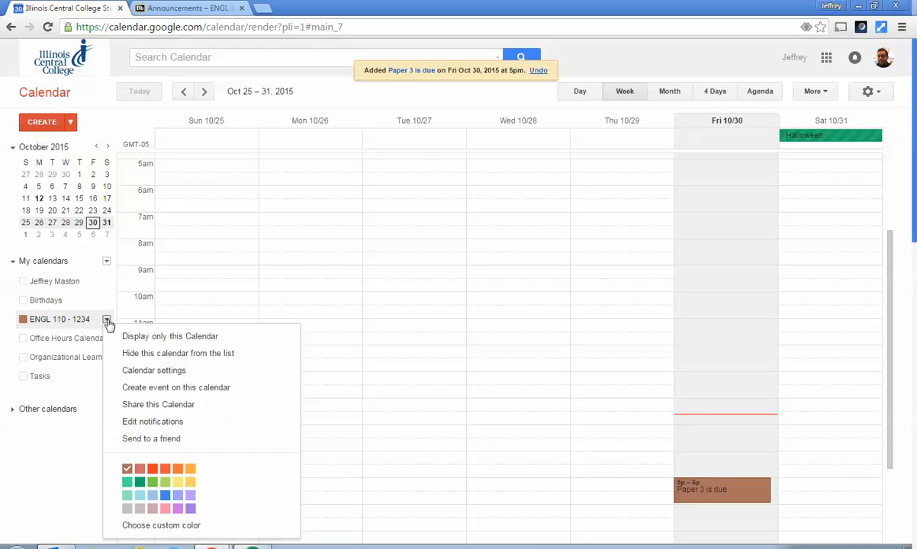
{"action": "left_click", "coordinate": [169, 371]}
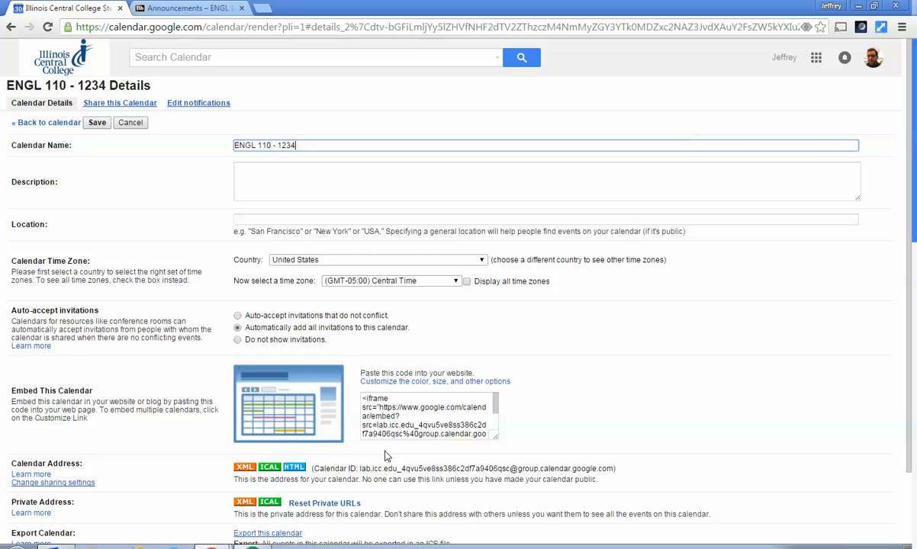
{"action": "left_click", "coordinate": [410, 382]}
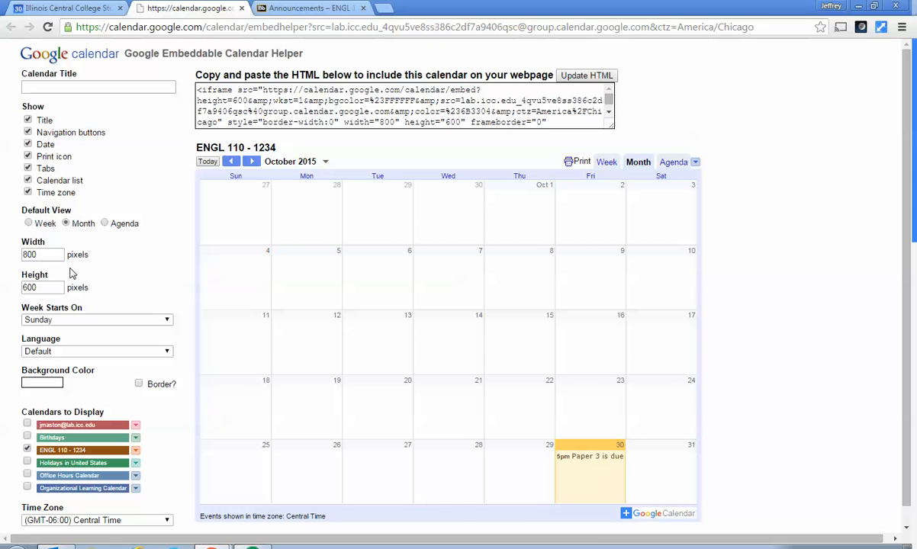
Set the embedded calendar's size to 600 pixels wide and 500 pixels high
{"action": "left_click_drag", "start_coordinate": [49, 254], "coordinate": [11, 259]}
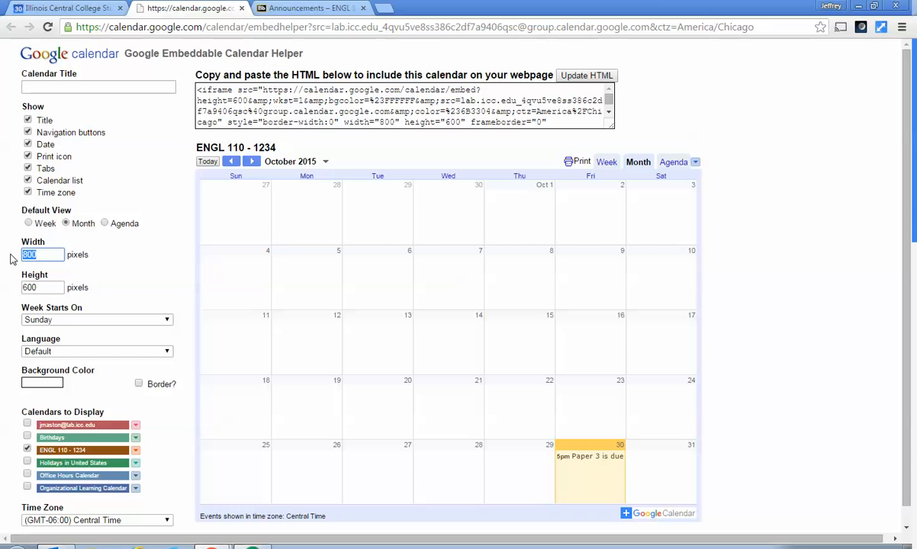
{"action": "type", "text": "60"}
{"action": "left_click", "coordinate": [51, 288]}
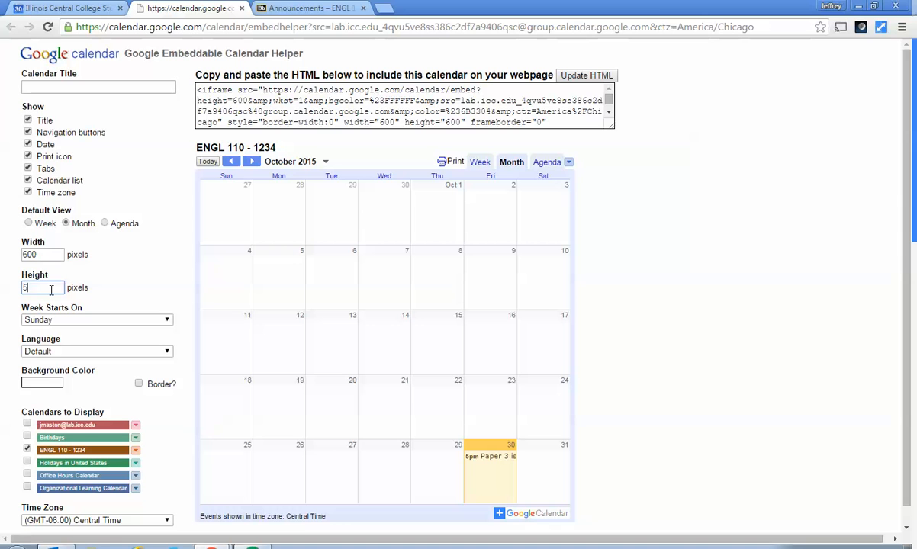
{"action": "type", "text": "500"}
{"action": "left_click", "coordinate": [59, 255]}
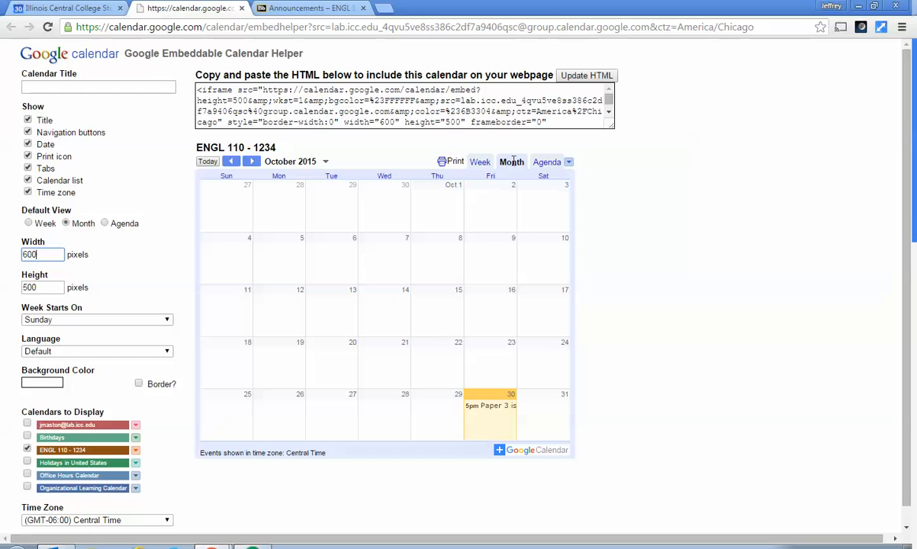
Make Week the embedded calendar's default view after previewing Agenda, and copy the updated embed HTML
{"action": "left_click", "coordinate": [28, 224]}
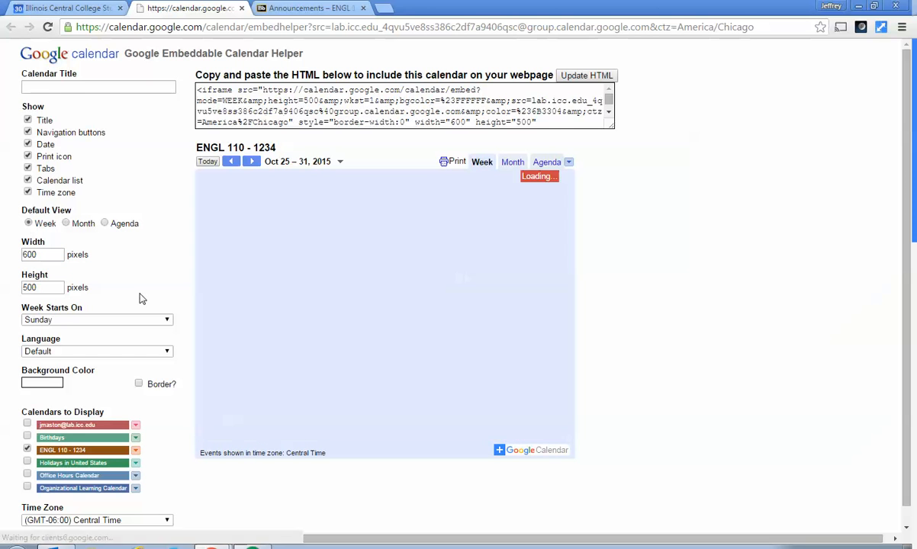
{"action": "left_click", "coordinate": [105, 224]}
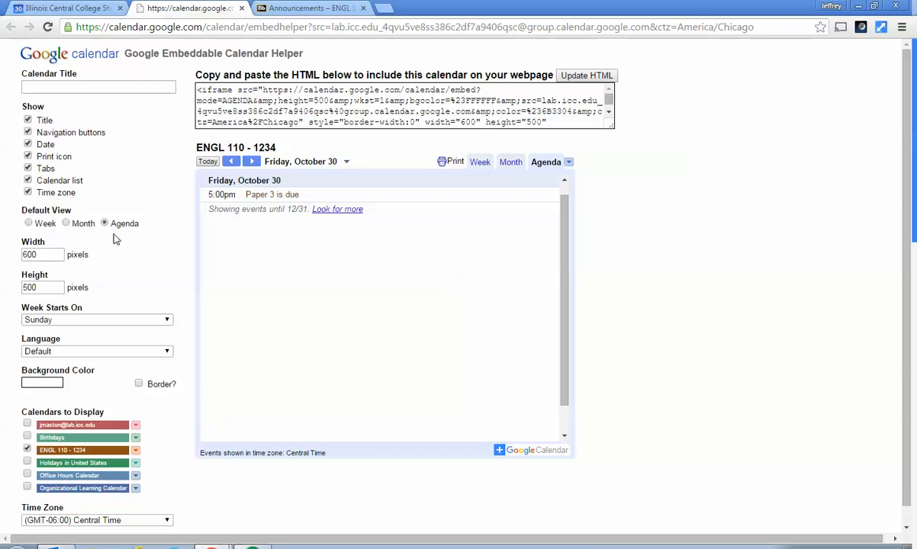
{"action": "left_click", "coordinate": [29, 224]}
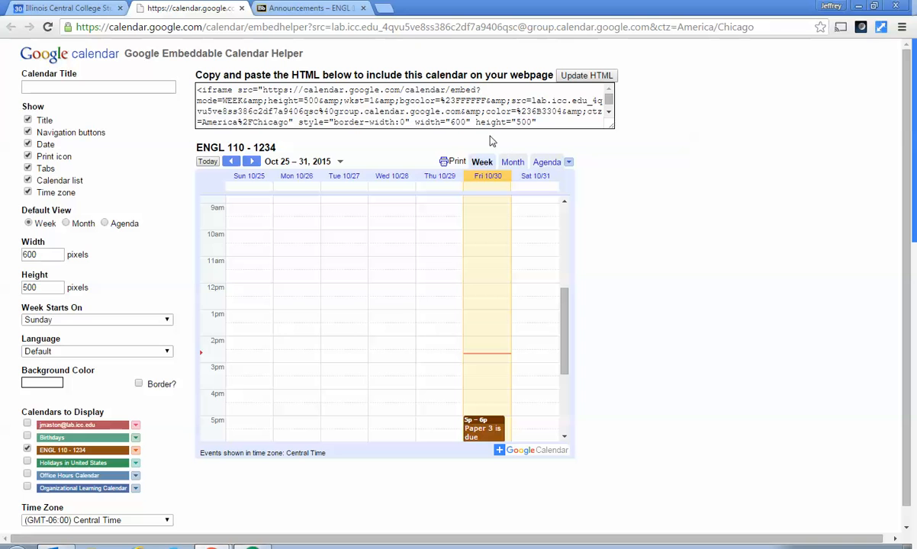
{"action": "left_click", "coordinate": [584, 76]}
{"action": "left_click_drag", "start_coordinate": [198, 90], "coordinate": [544, 137]}
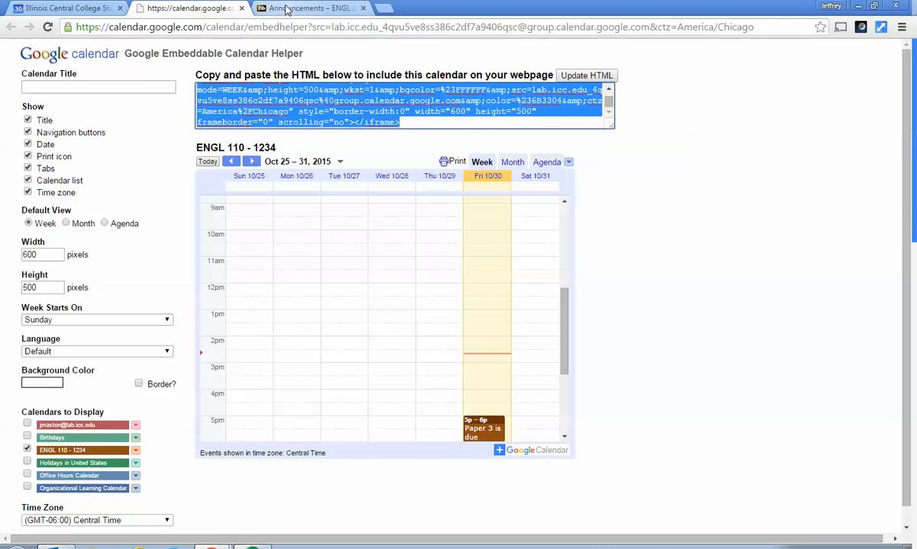
Switch to the Blackboard course and start a new item in Course Information named "ENGL 110 Calendar"
{"action": "left_click", "coordinate": [309, 8]}
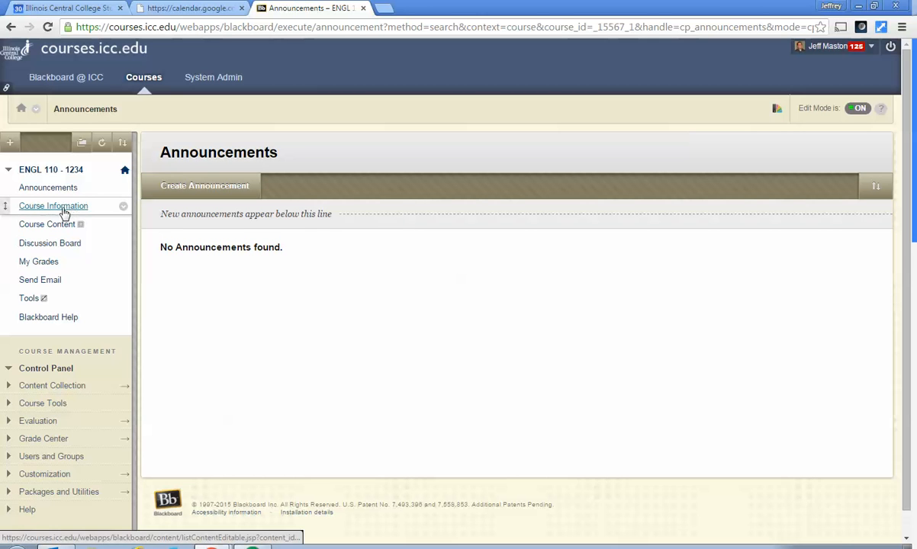
{"action": "left_click", "coordinate": [64, 211]}
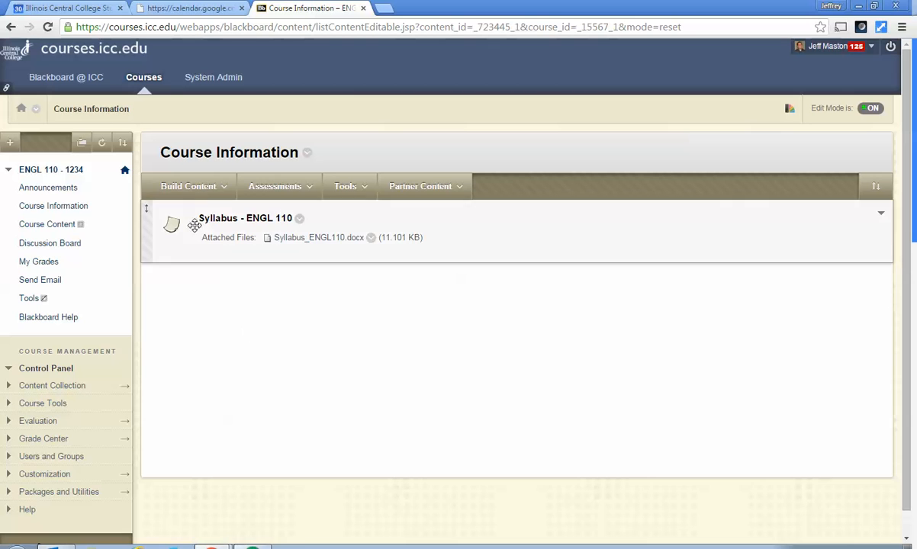
{"action": "left_click", "coordinate": [204, 189]}
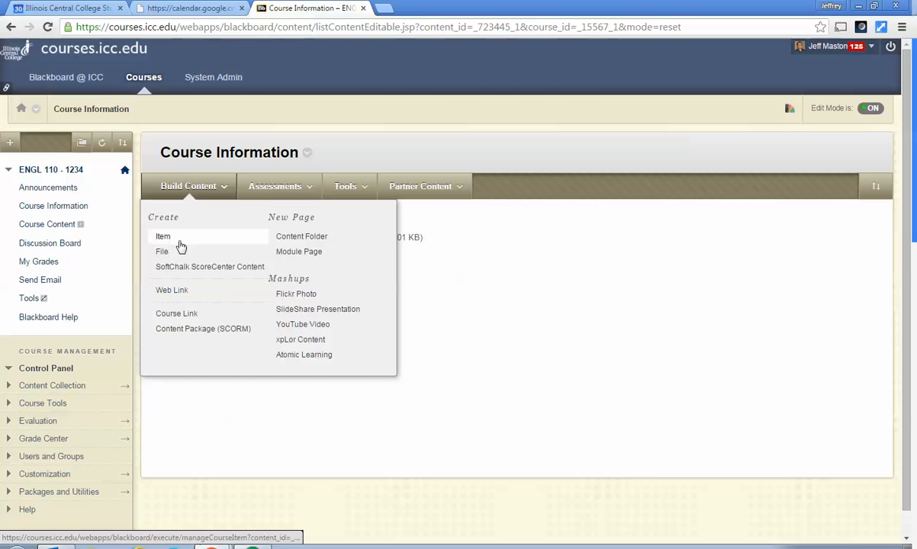
{"action": "left_click", "coordinate": [165, 237]}
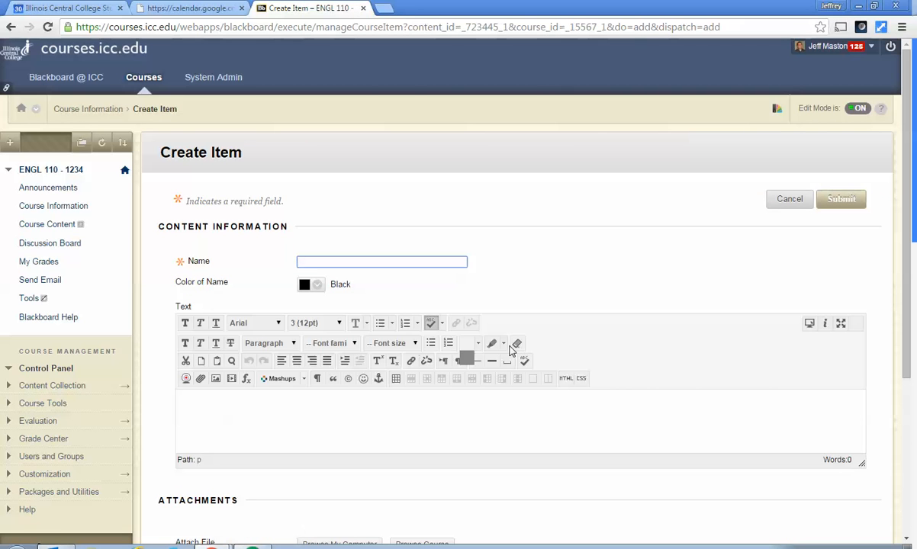
{"action": "type", "text": "E"}
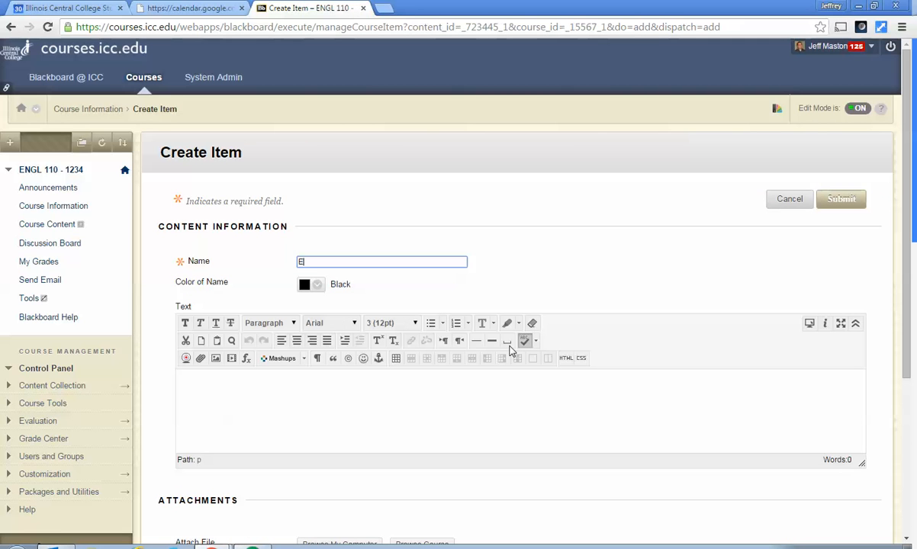
{"action": "type", "text": "NGL 110 Calendar"}
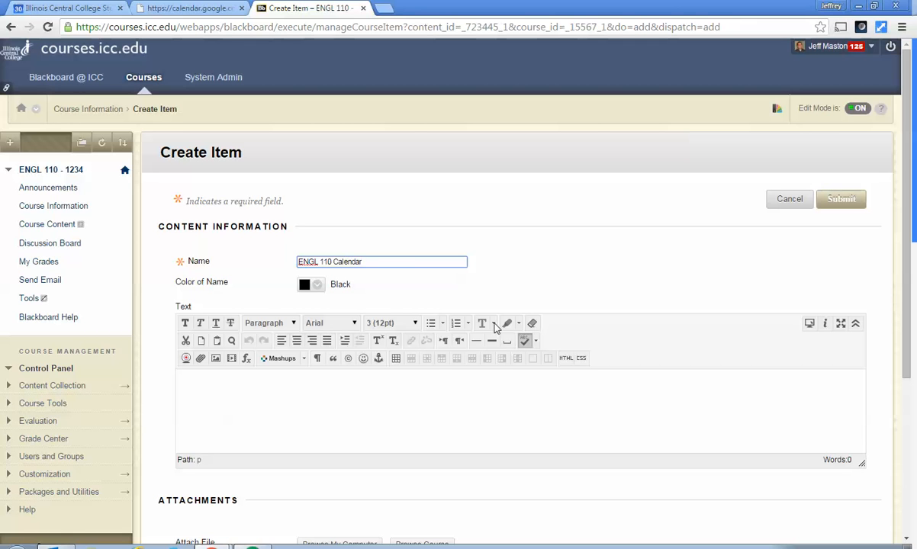
Paste the copied calendar embed code into the item's text through the HTML code view and update it
{"action": "left_click", "coordinate": [354, 379]}
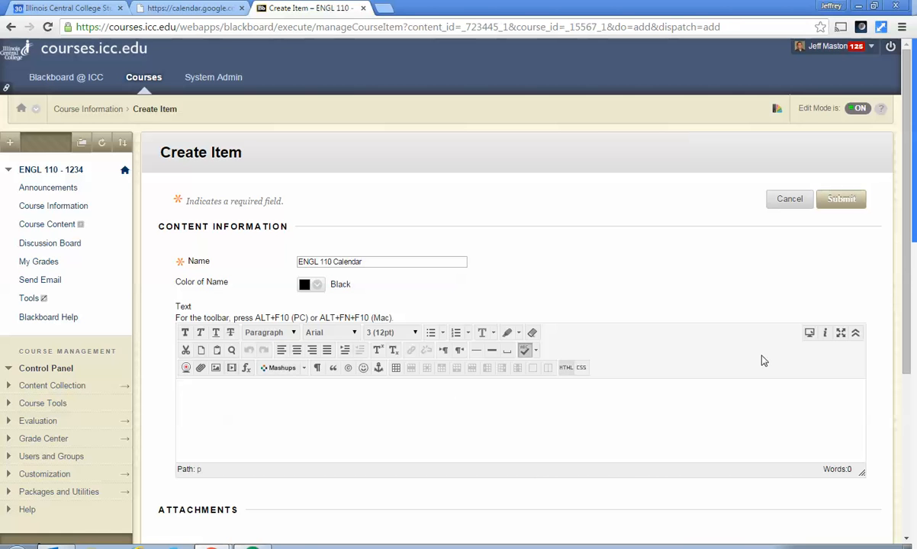
{"action": "left_click", "coordinate": [855, 334]}
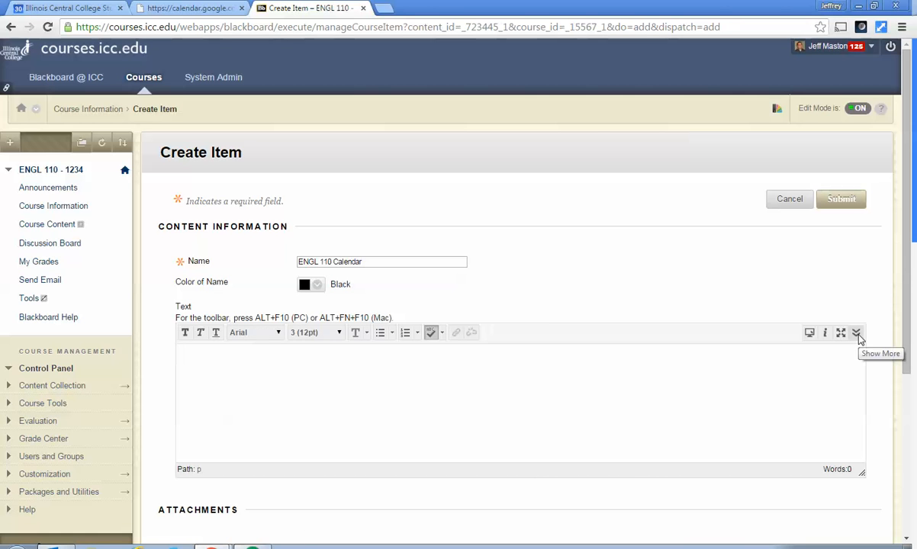
{"action": "left_click", "coordinate": [855, 334]}
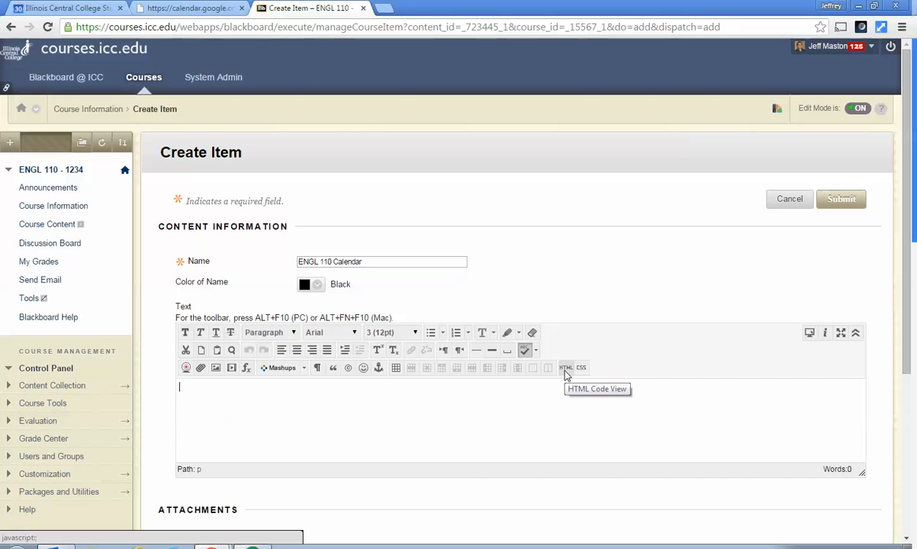
{"action": "left_click", "coordinate": [565, 368]}
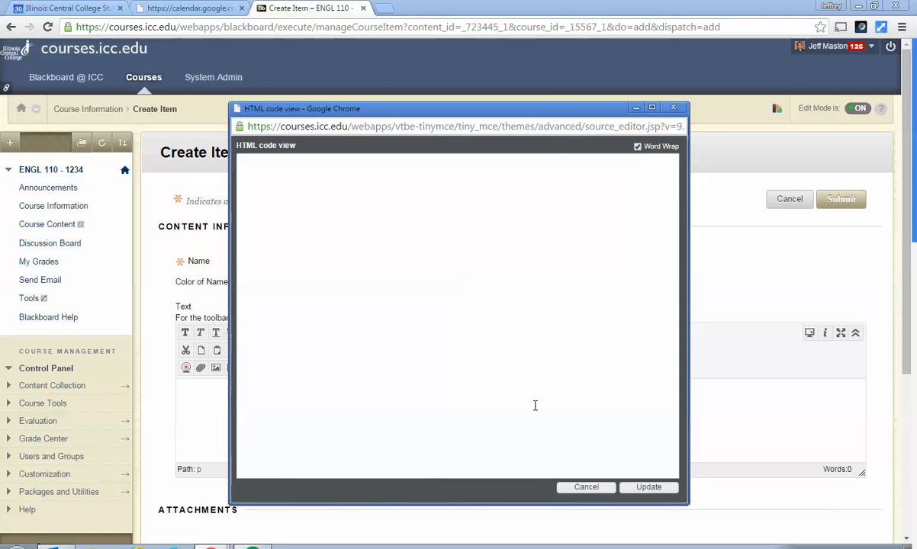
{"action": "key", "text": "ctrl+v"}
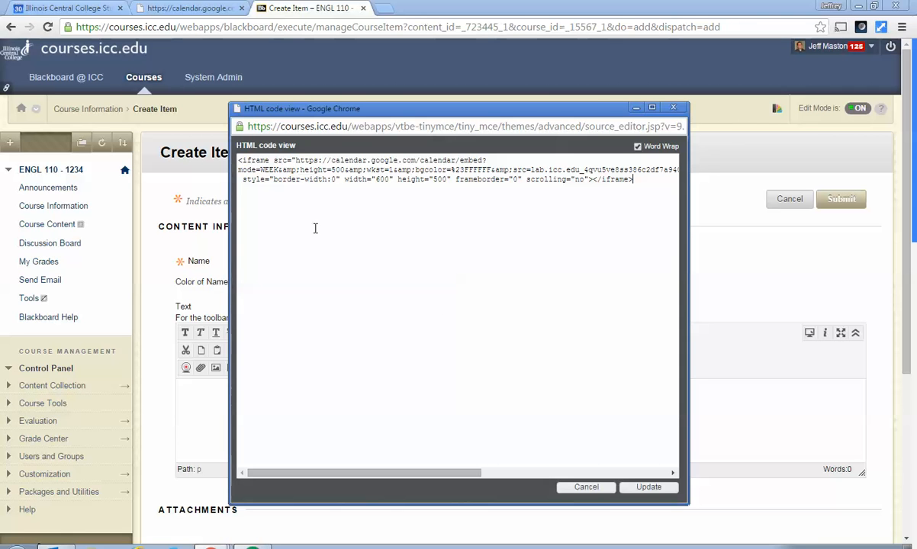
{"action": "left_click", "coordinate": [649, 487]}
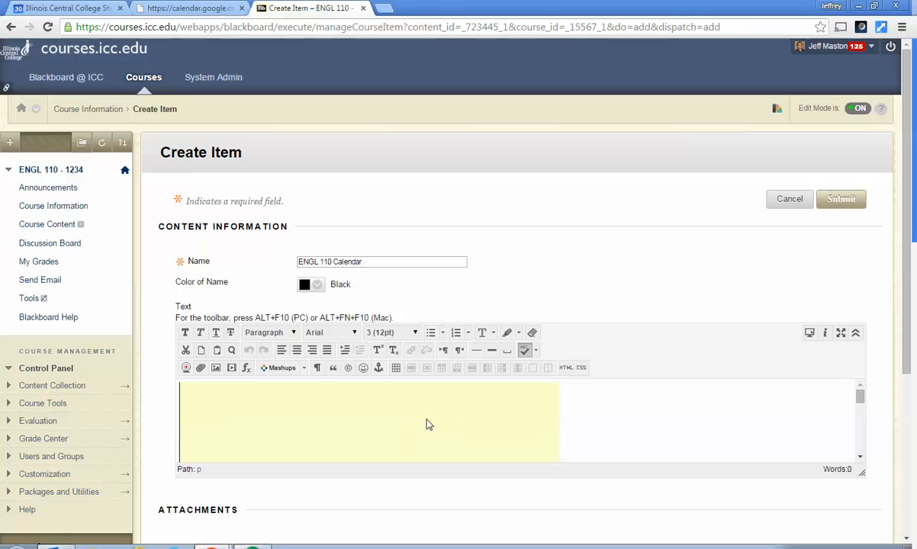
{"action": "scroll", "coordinate": [671, 436], "scroll_direction": "down", "scroll_amount": 2}
{"action": "scroll", "coordinate": [683, 435], "scroll_direction": "up", "scroll_amount": 2}
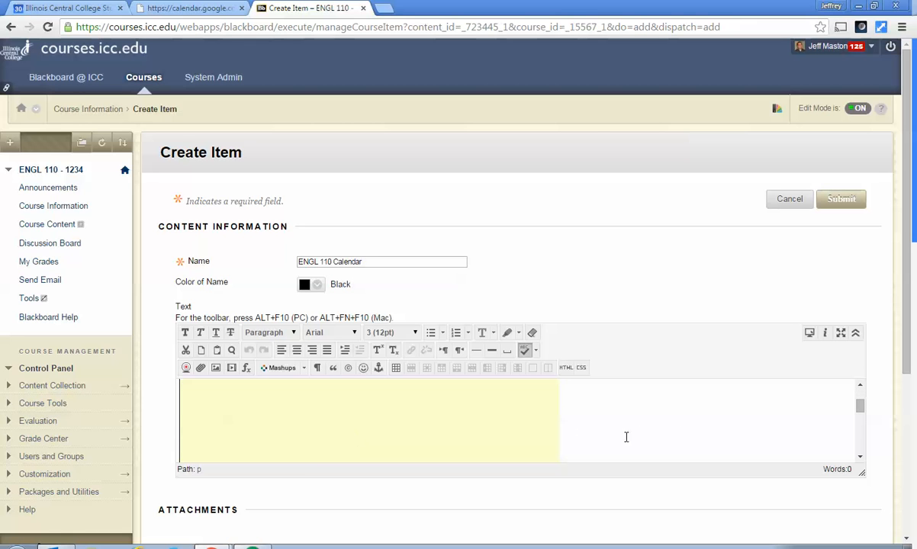
Submit the ENGL 110 Calendar item with the embedded calendar to the Course Information area
{"action": "scroll", "coordinate": [648, 437], "scroll_direction": "up", "scroll_amount": 1}
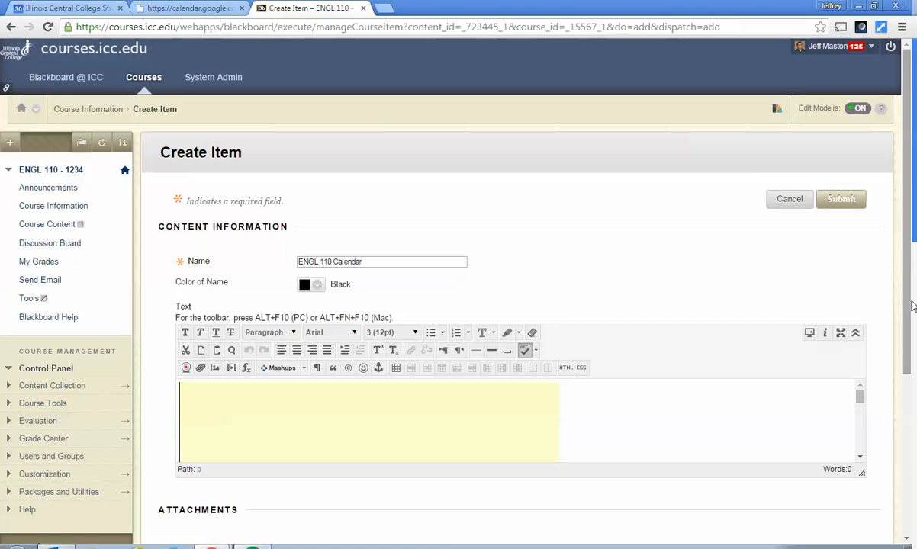
{"action": "mouse_move", "coordinate": [904, 303]}
{"action": "left_mouse_down"}
{"action": "mouse_move", "coordinate": [903, 467]}
{"action": "mouse_move", "coordinate": [902, 296]}
{"action": "left_mouse_up"}
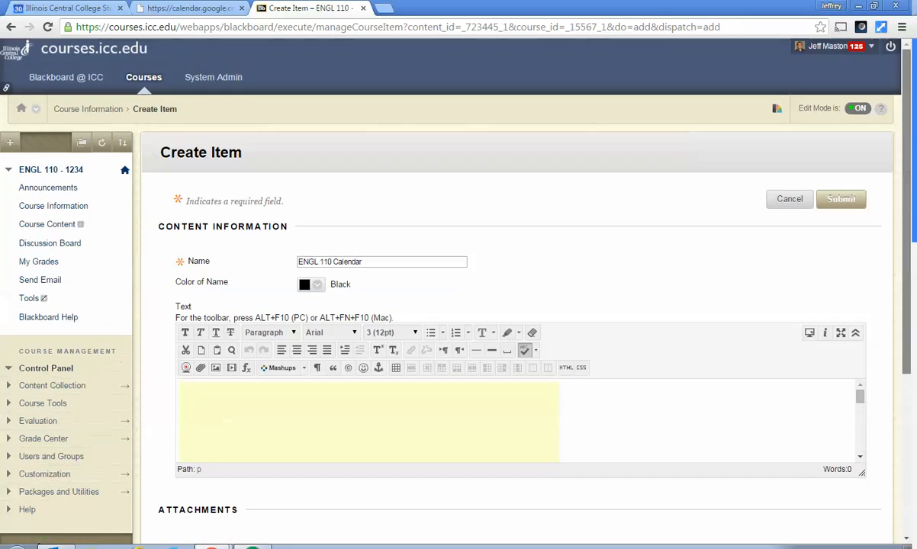
{"action": "left_click", "coordinate": [847, 205]}
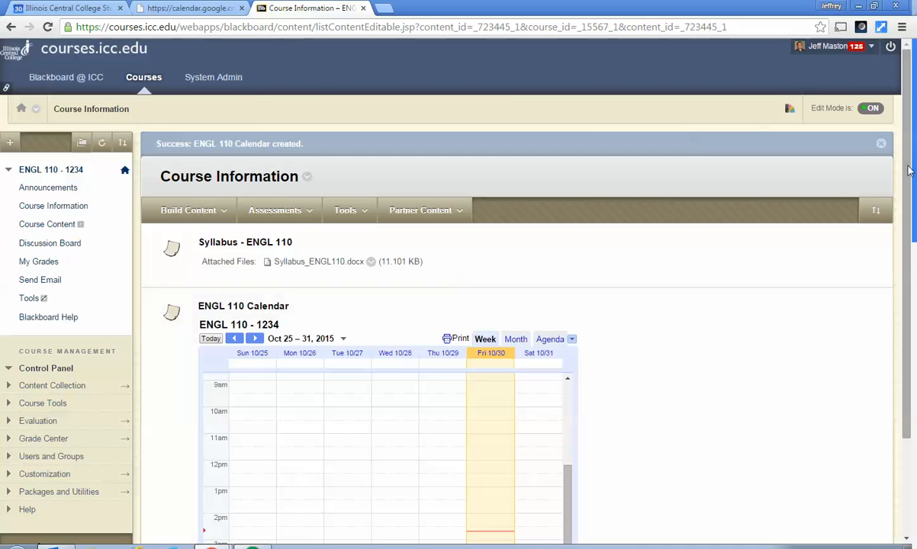
Examine the embedded calendar's Week view, going forward one week and returning to today
{"action": "left_click_drag", "start_coordinate": [907, 139], "coordinate": [911, 237]}
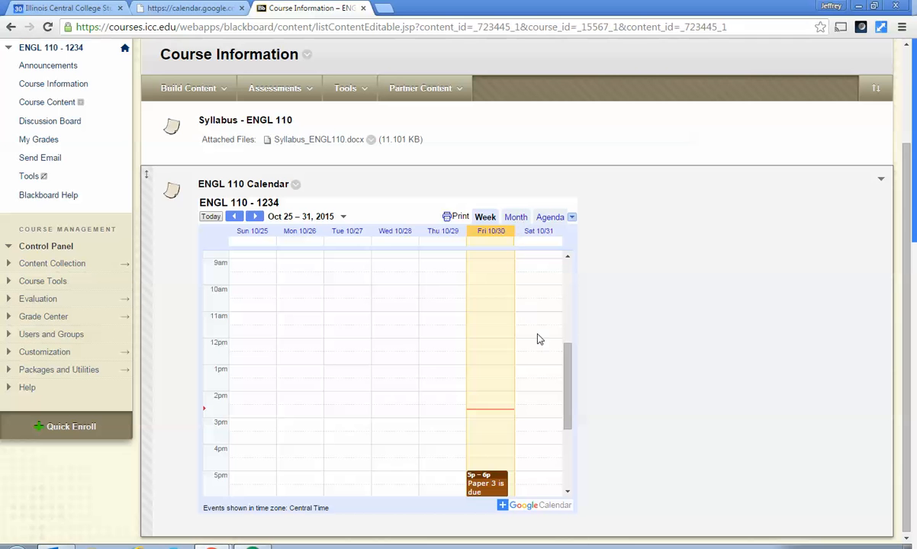
{"action": "scroll", "coordinate": [556, 347], "scroll_direction": "down", "scroll_amount": 3}
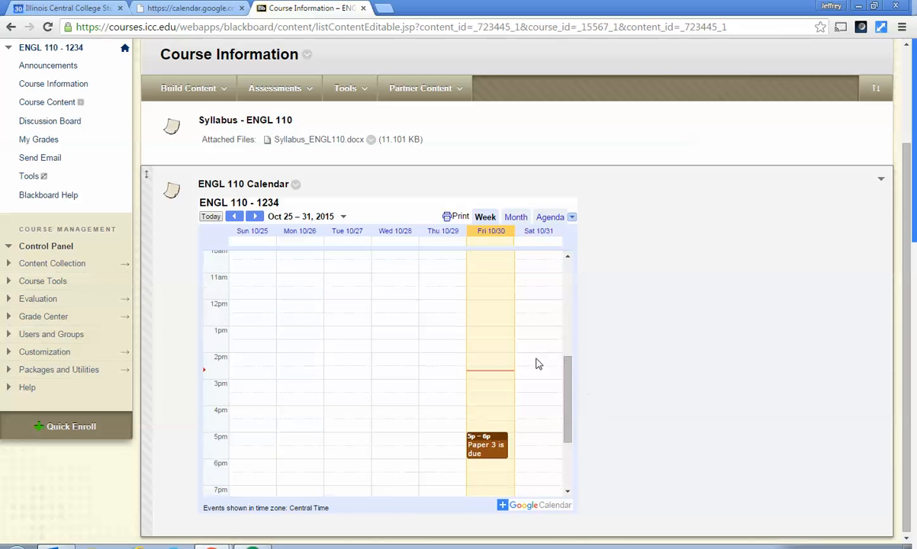
{"action": "left_click", "coordinate": [254, 217]}
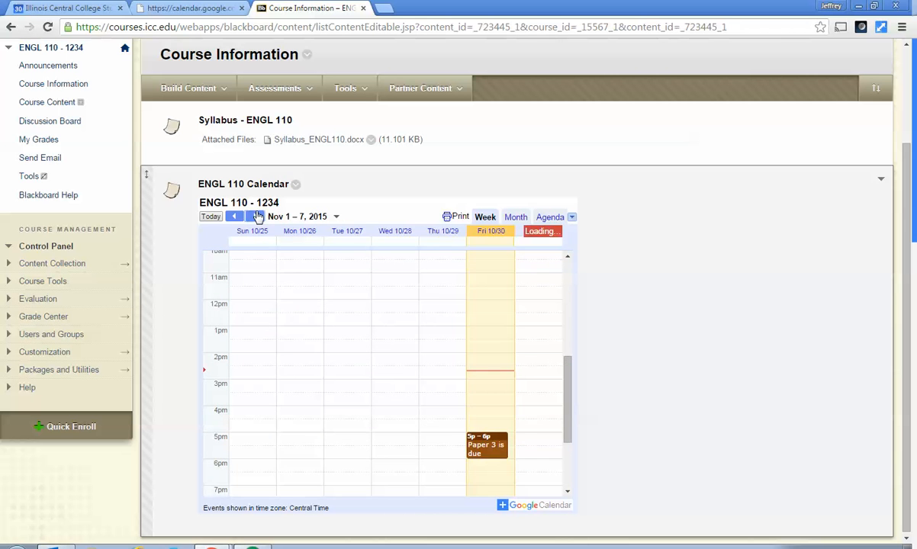
{"action": "left_click", "coordinate": [213, 217]}
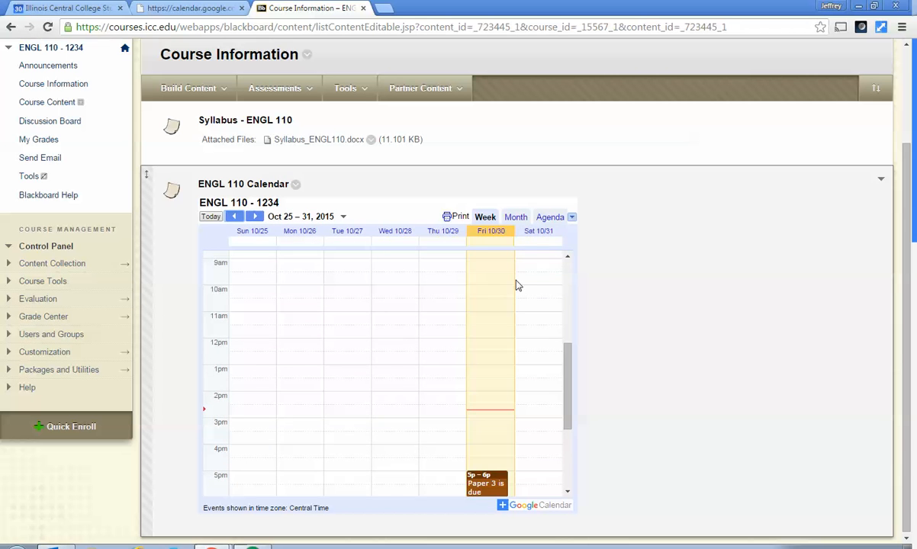
View the embedded calendar by Month and as an Agenda, and expand the "Paper 3 is due" event's details
{"action": "left_click", "coordinate": [516, 218]}
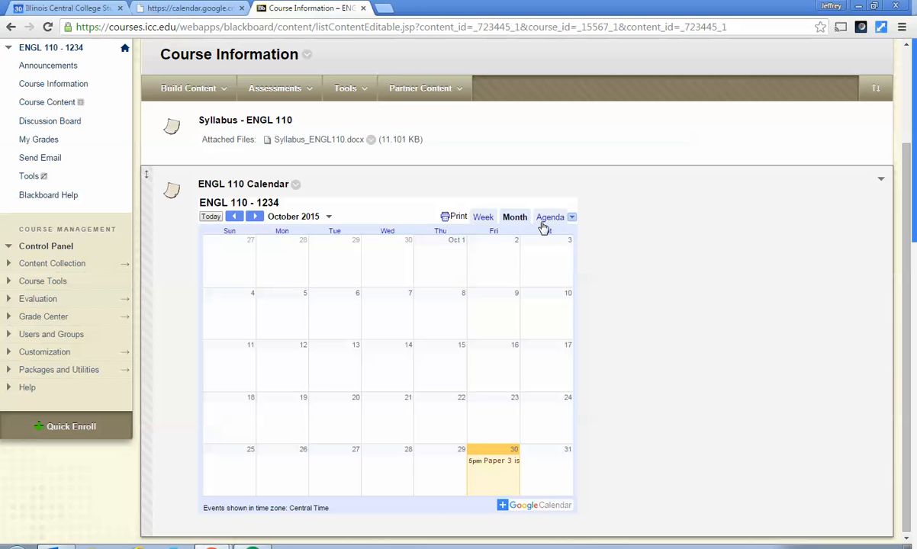
{"action": "left_click", "coordinate": [545, 219]}
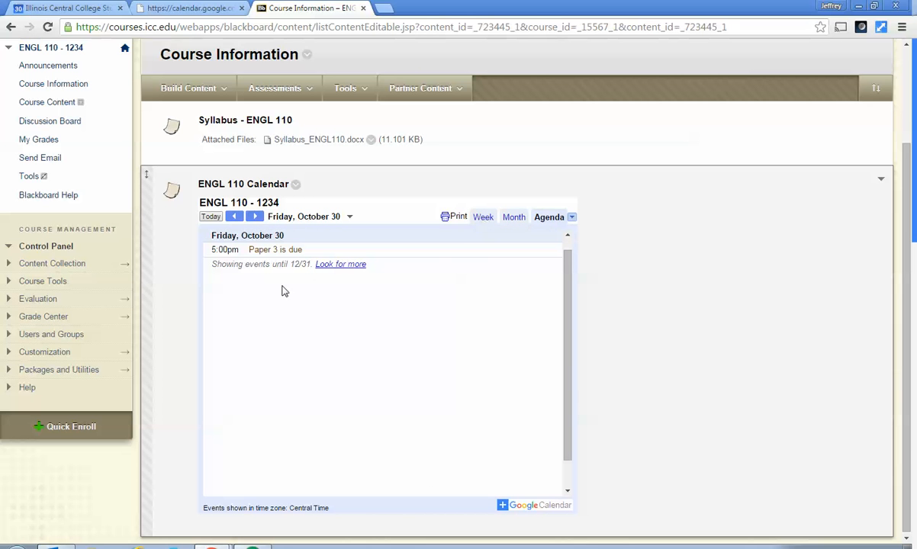
{"action": "left_click", "coordinate": [266, 251]}
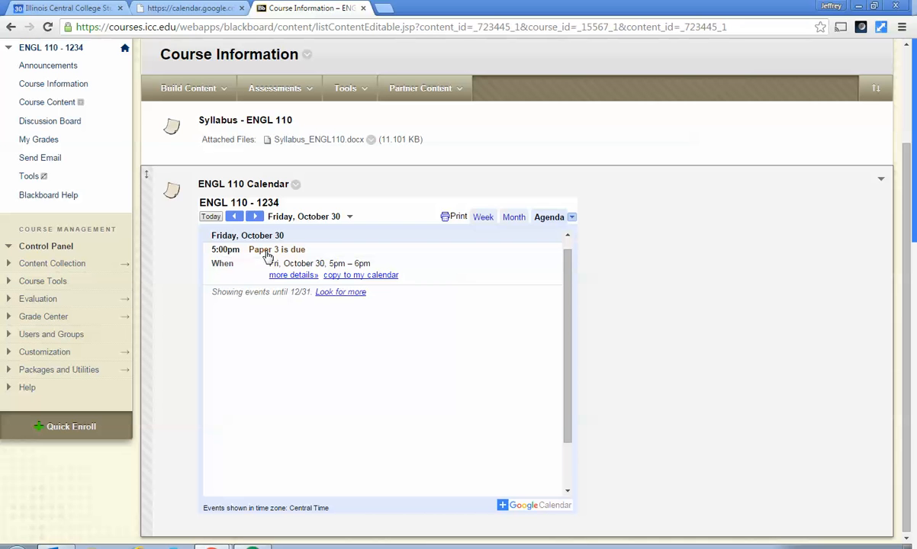